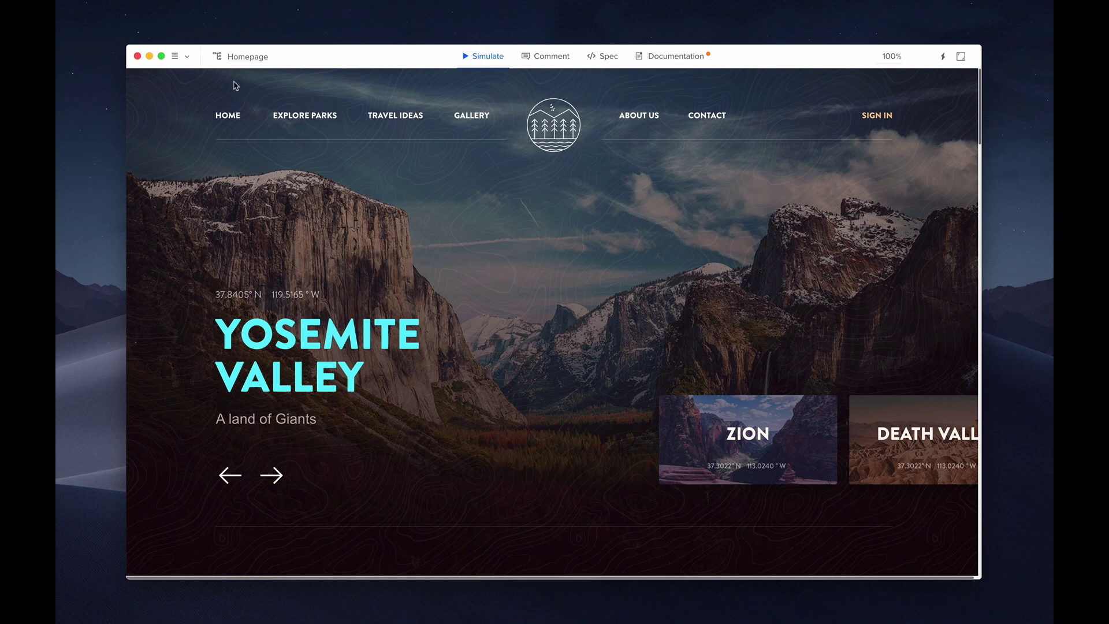
- Open and close the prototype options menu, then show the sitemap of prototype pages
click(186, 57)
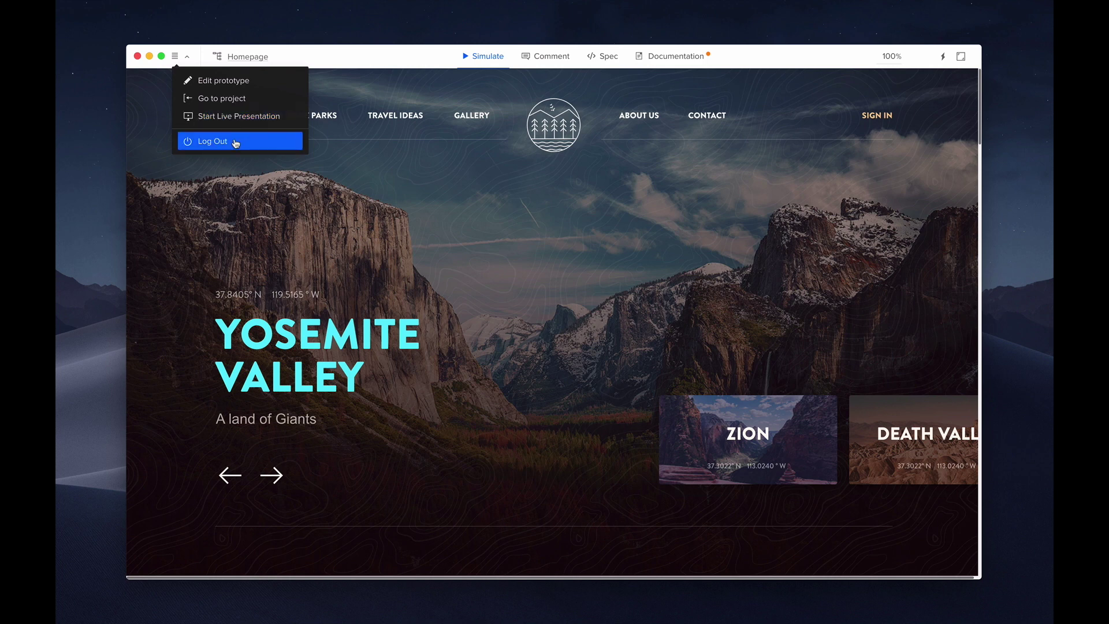
click(188, 60)
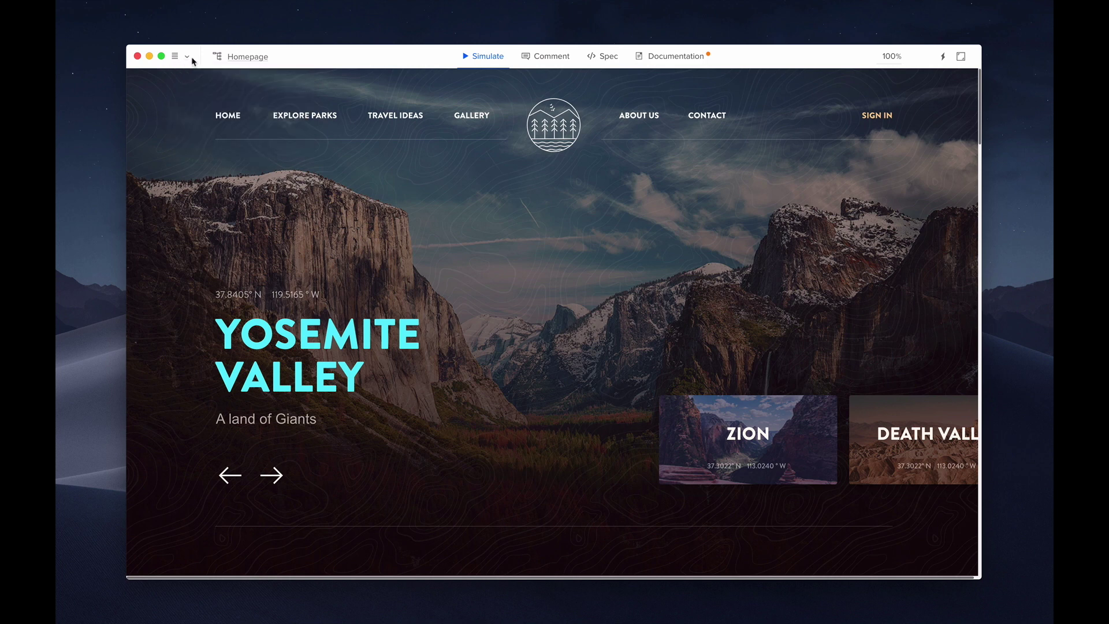
click(243, 60)
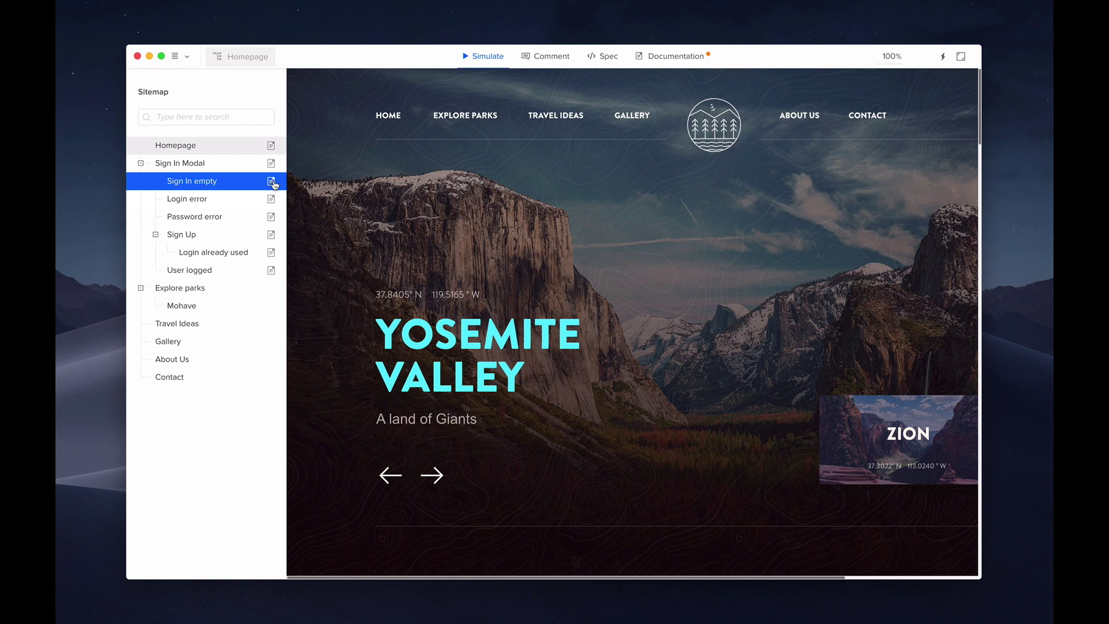
- Search the sitemap for 'hom', clear the search, and hide the sitemap
click(196, 118)
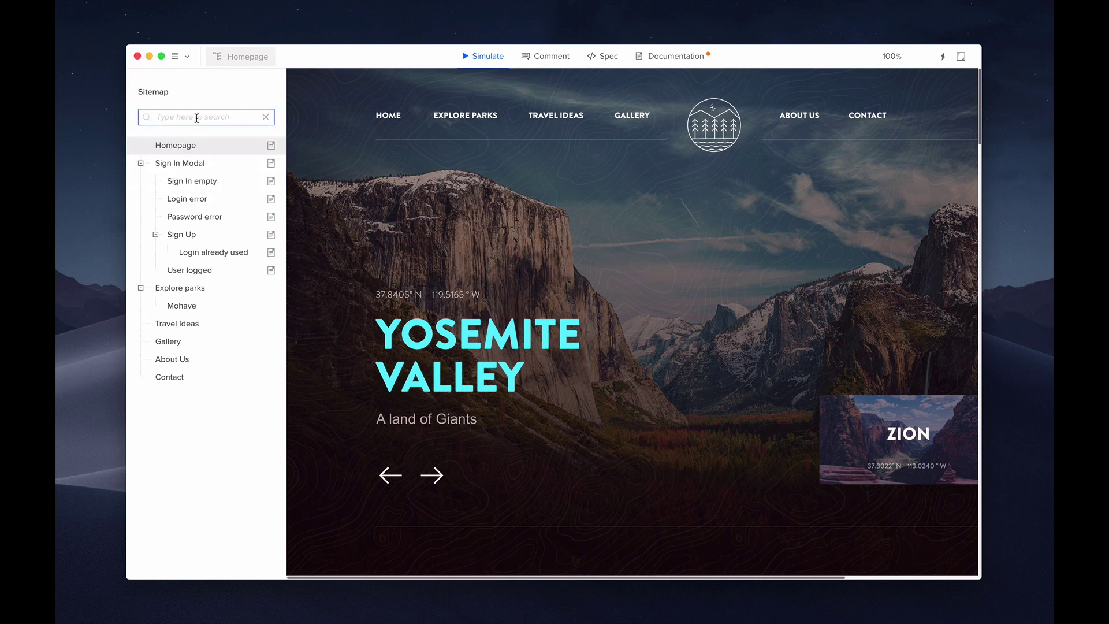
text(home)
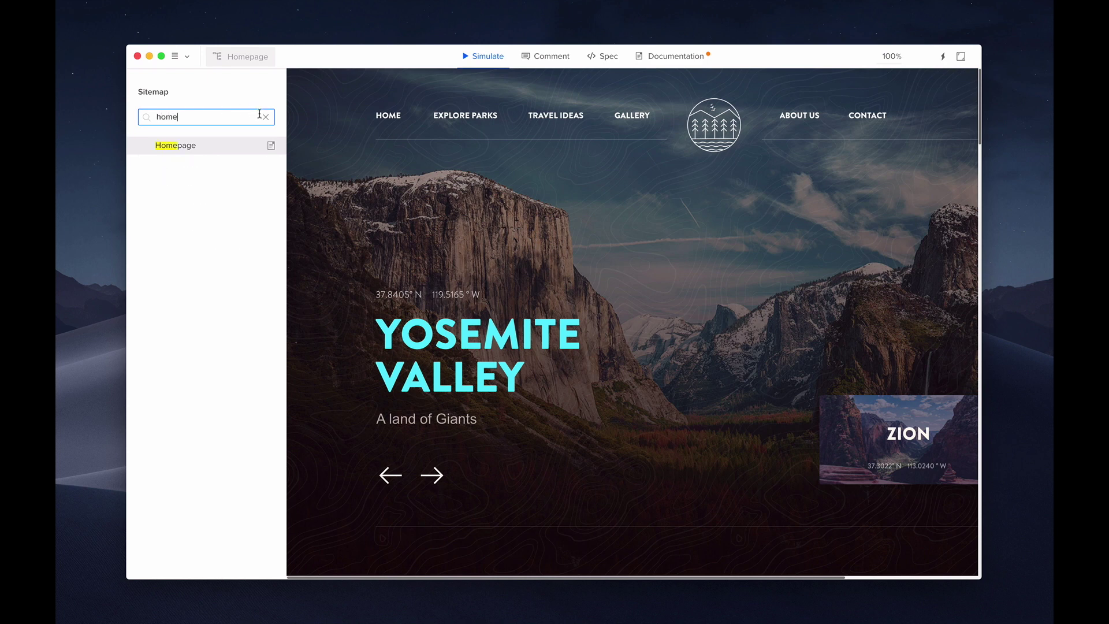
click(266, 117)
click(254, 57)
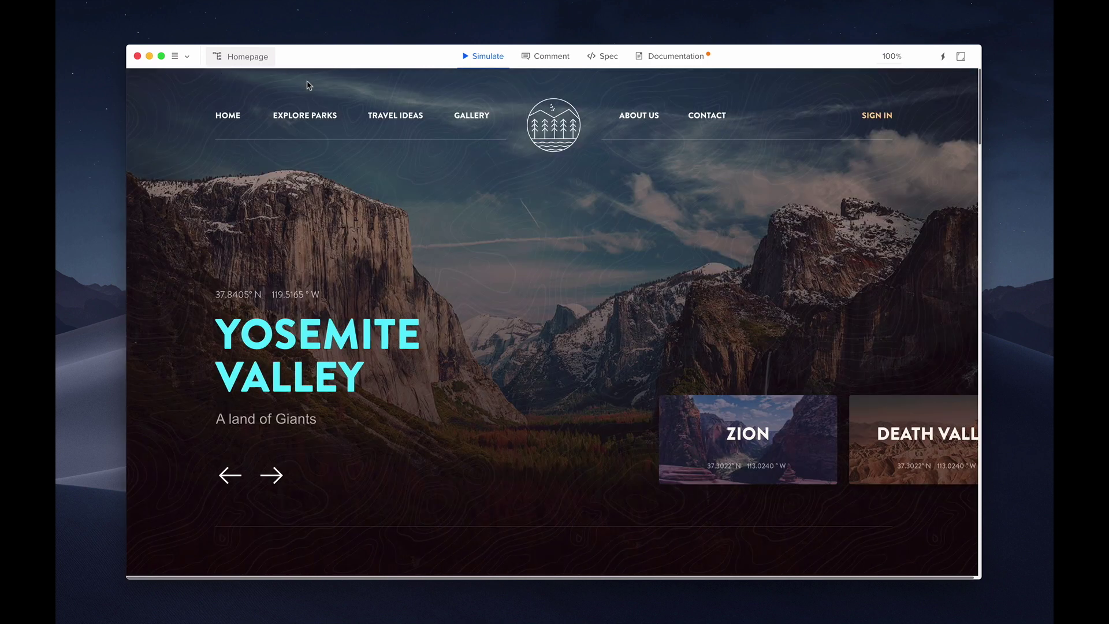
click(272, 476)
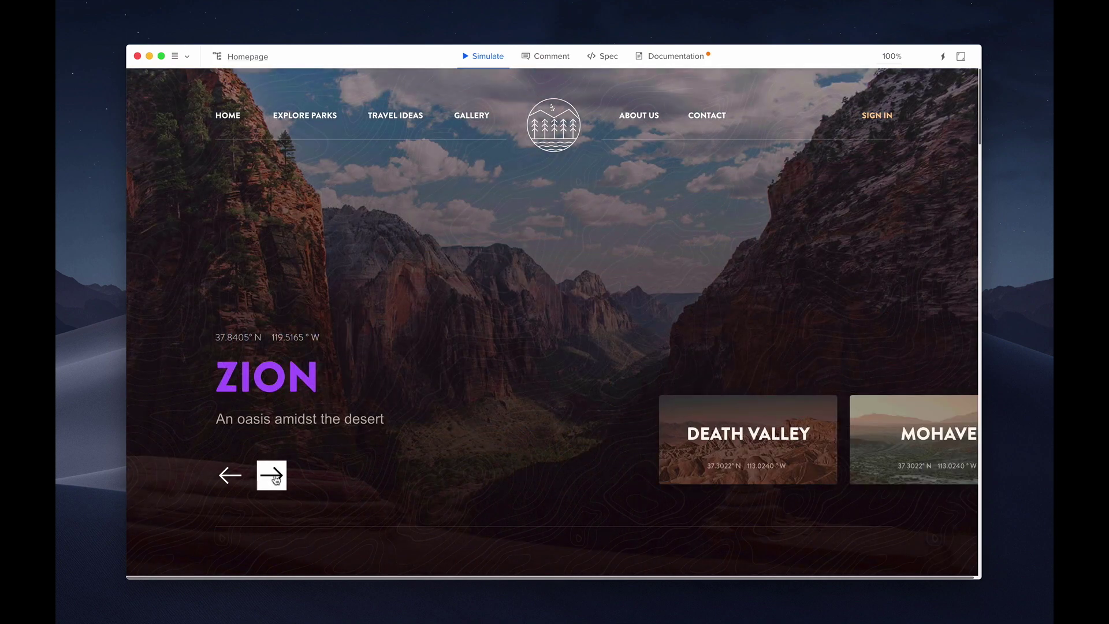
click(276, 479)
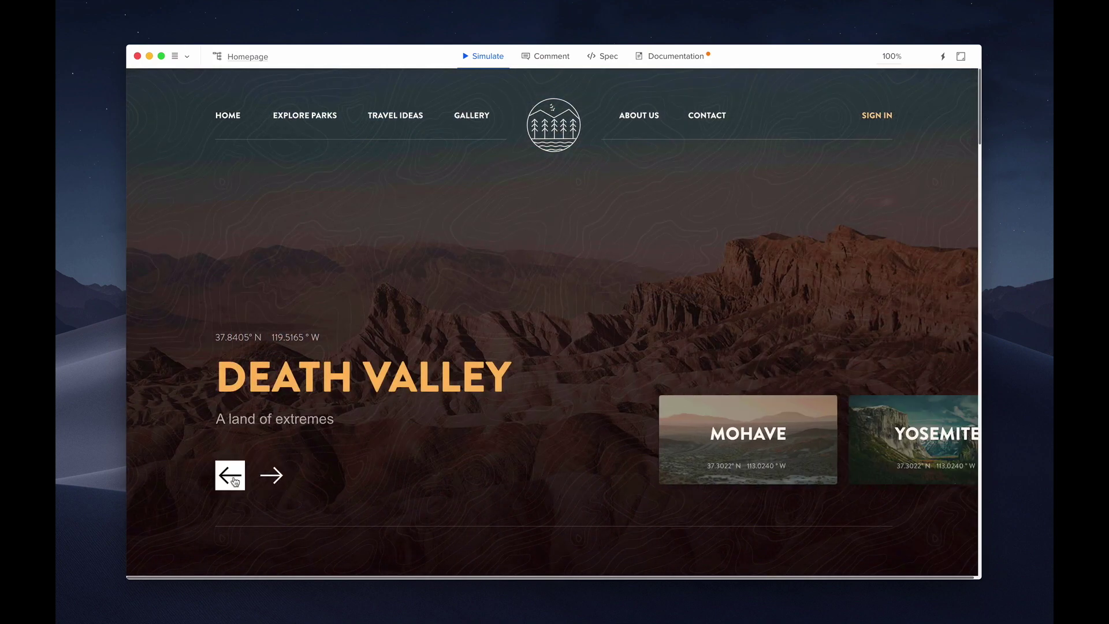
click(235, 482)
click(235, 482)
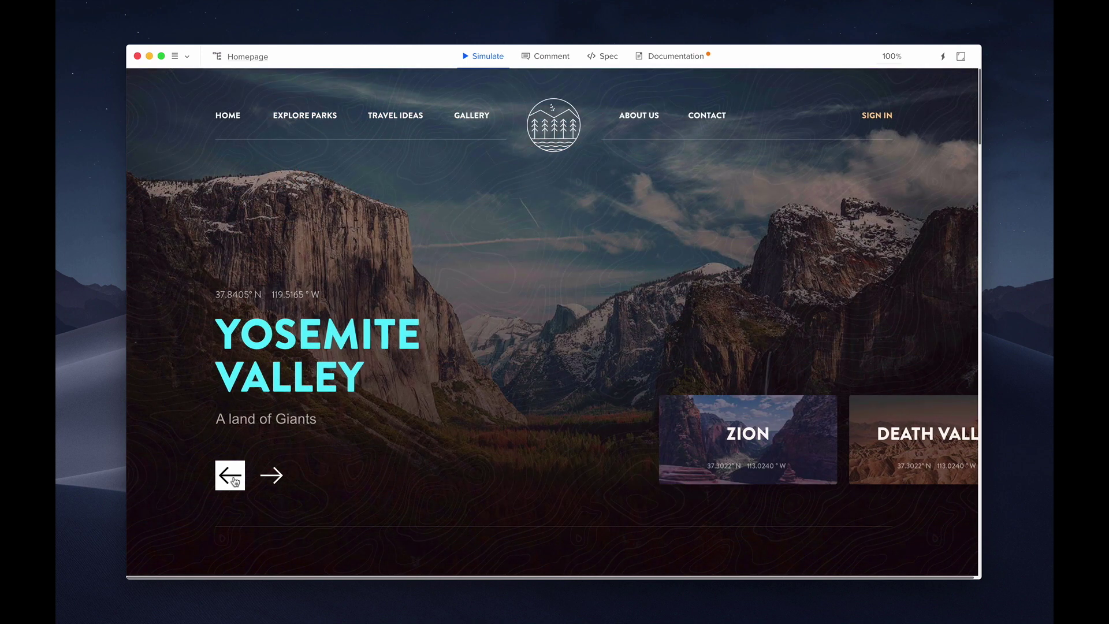
scroll(235, 481, down, 5)
scroll(235, 482, down, 4)
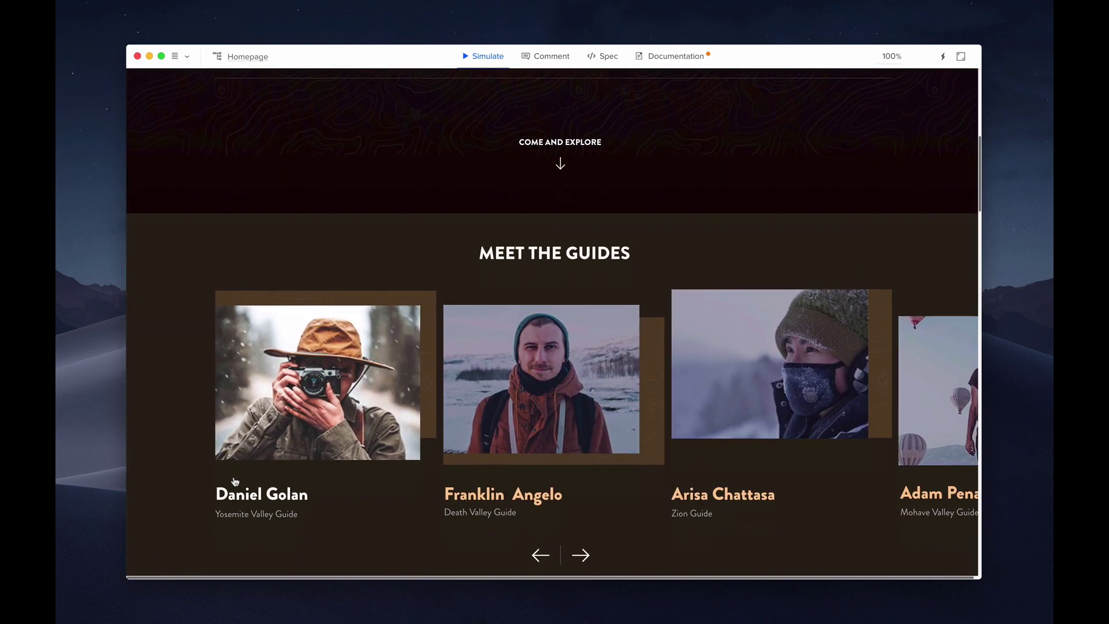
scroll(500, 438, down, 6)
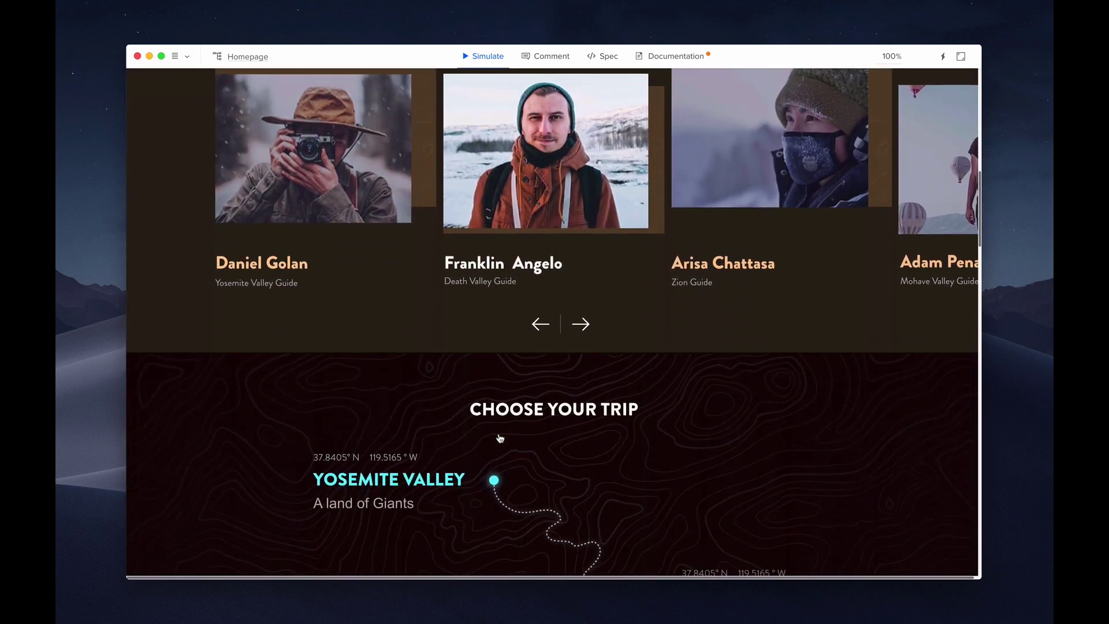
mouse_move(493, 391)
mouse_move(646, 504)
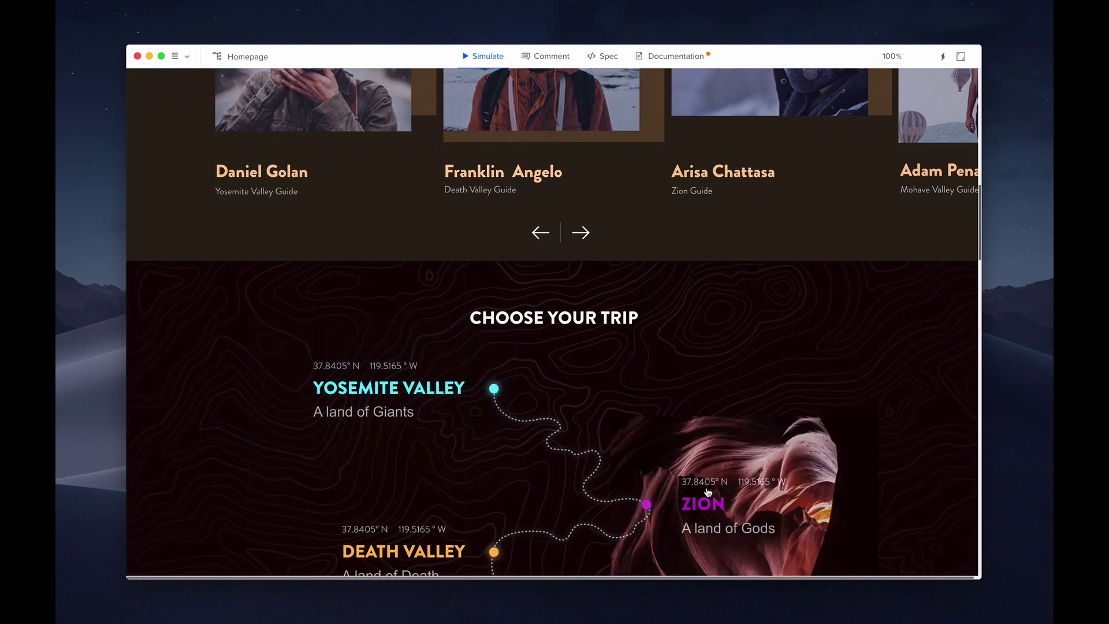
scroll(701, 474, down, 3)
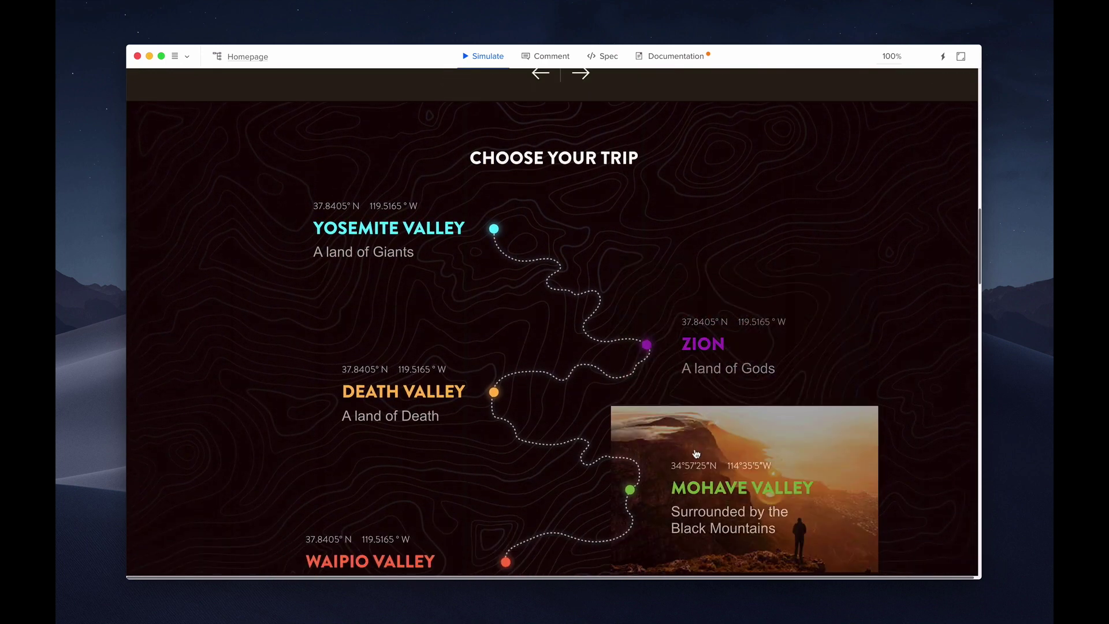
scroll(695, 450, up, 8)
scroll(695, 453, up, 10)
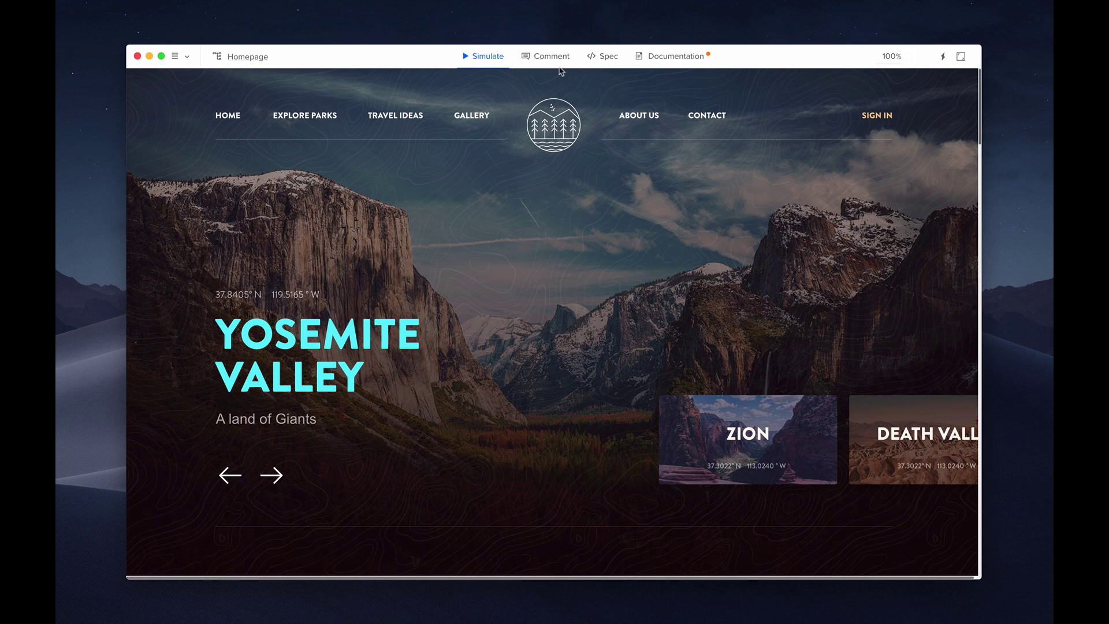
click(552, 59)
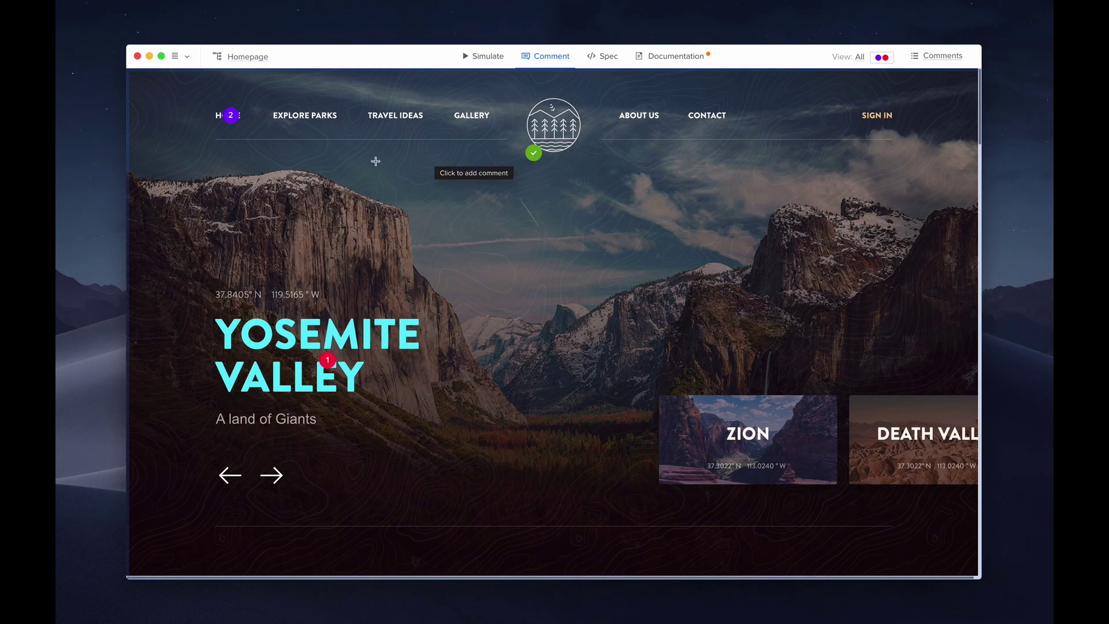
- Pin a comment on the Zion card reading 'Please change the photo of Zion.' and post it
click(231, 119)
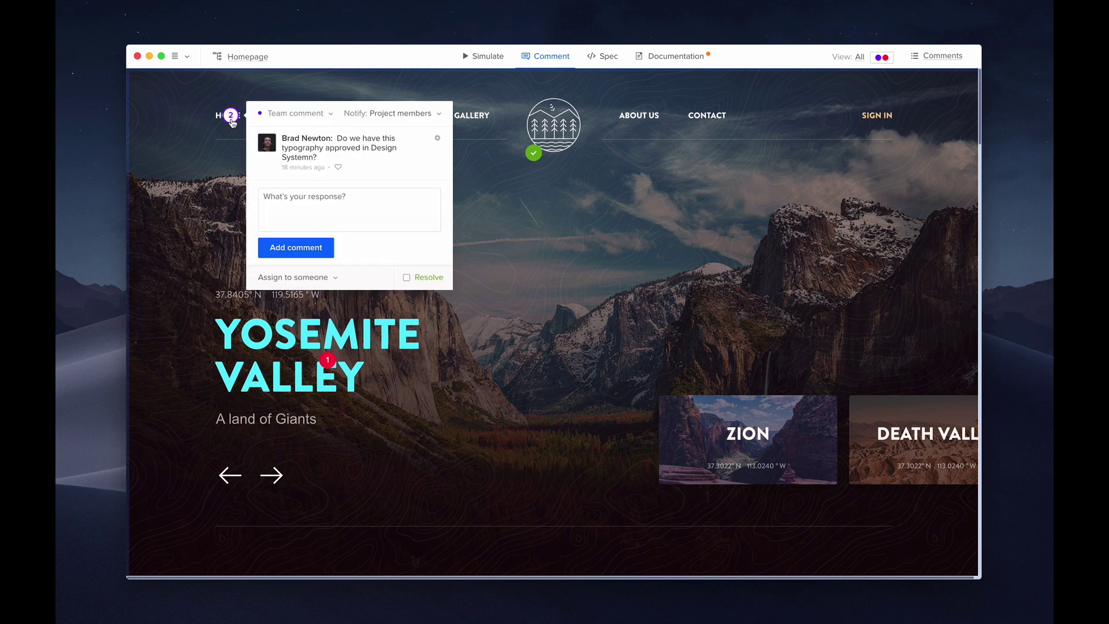
click(231, 119)
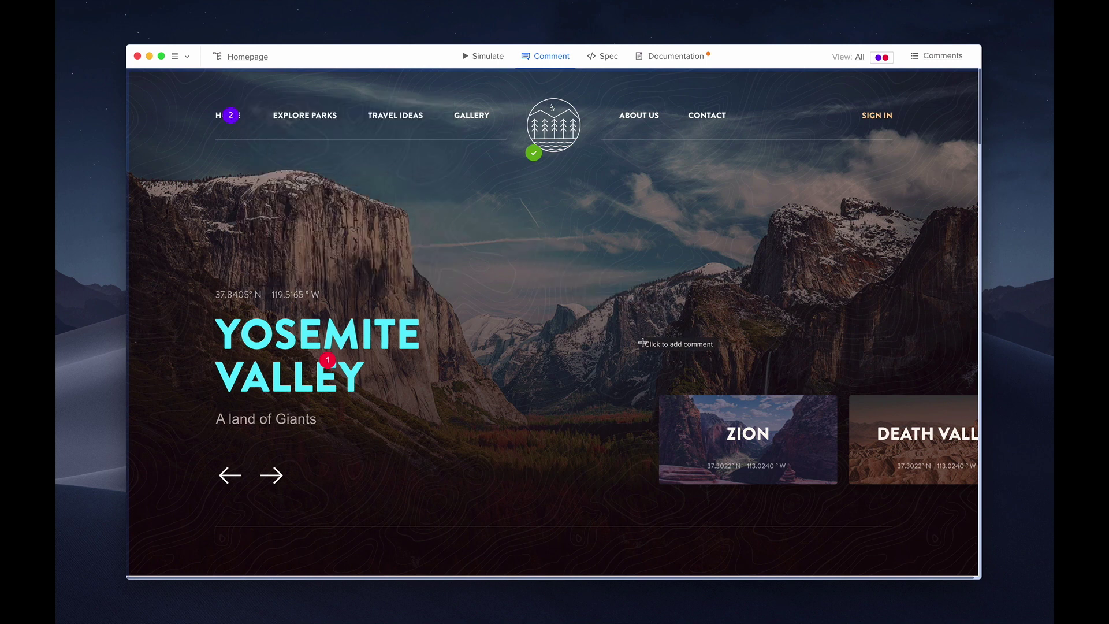
click(663, 393)
text(Please change the photo of Zion.)
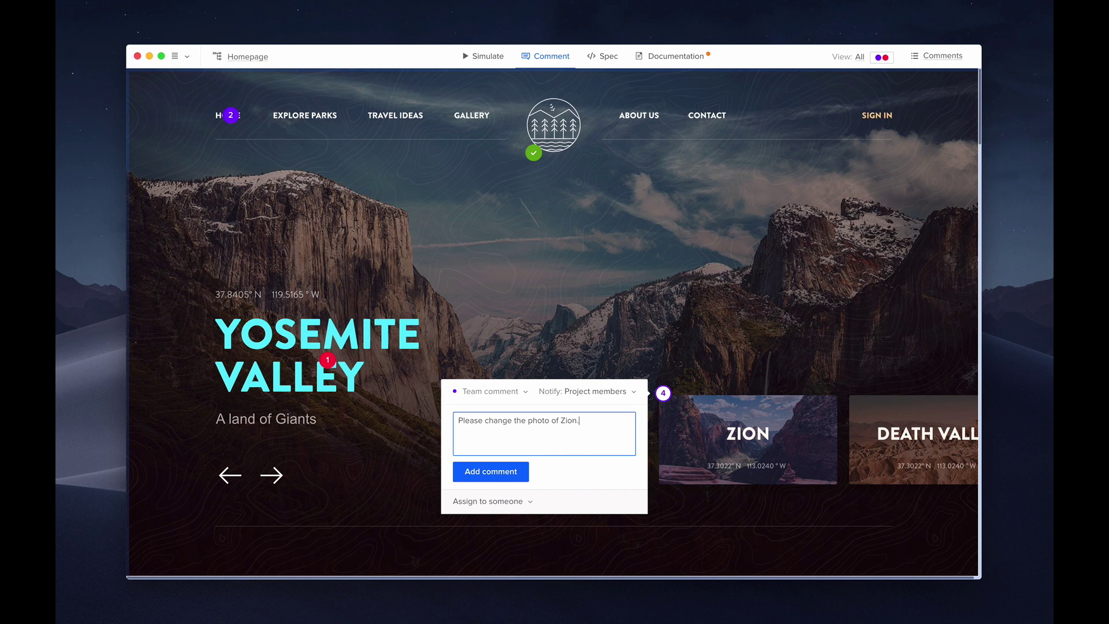
click(507, 475)
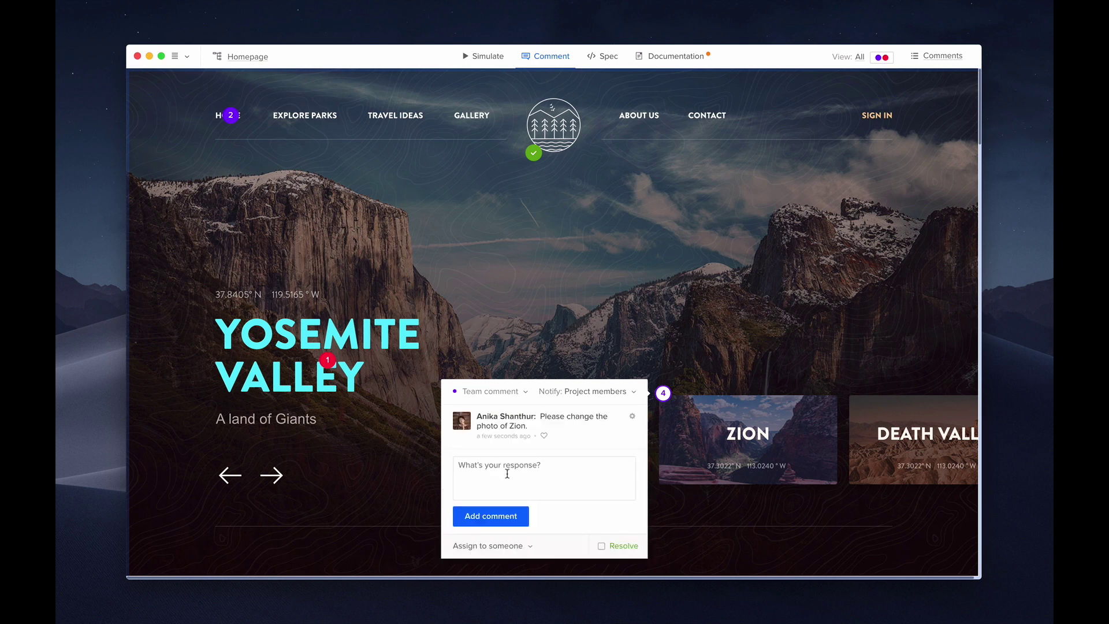
- Keep the new comment visible to the team only and close its thread
click(511, 392)
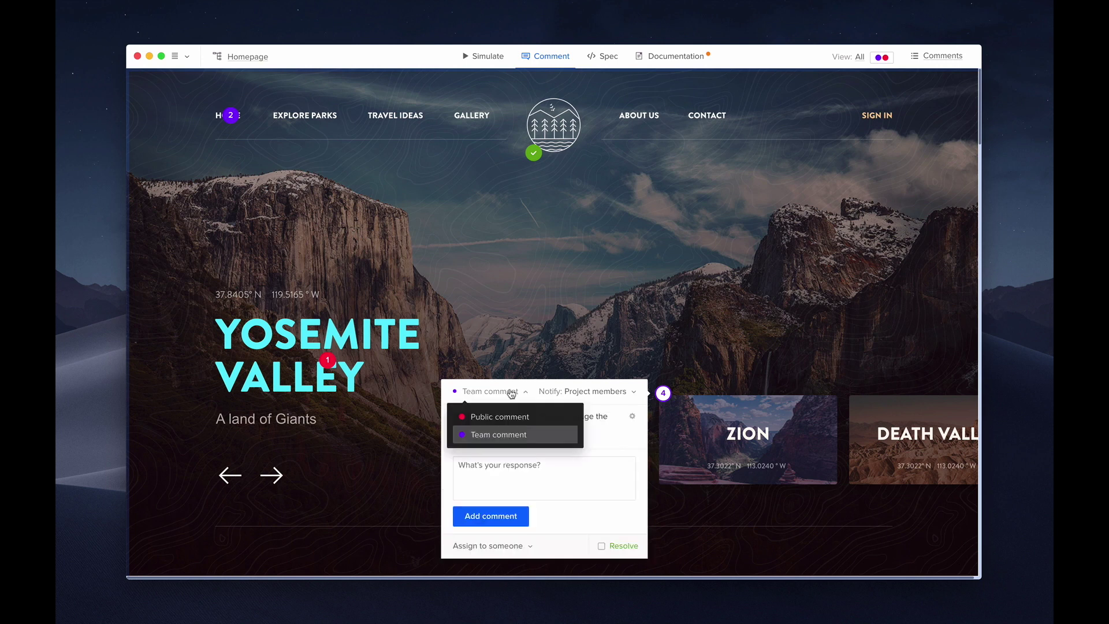
click(511, 393)
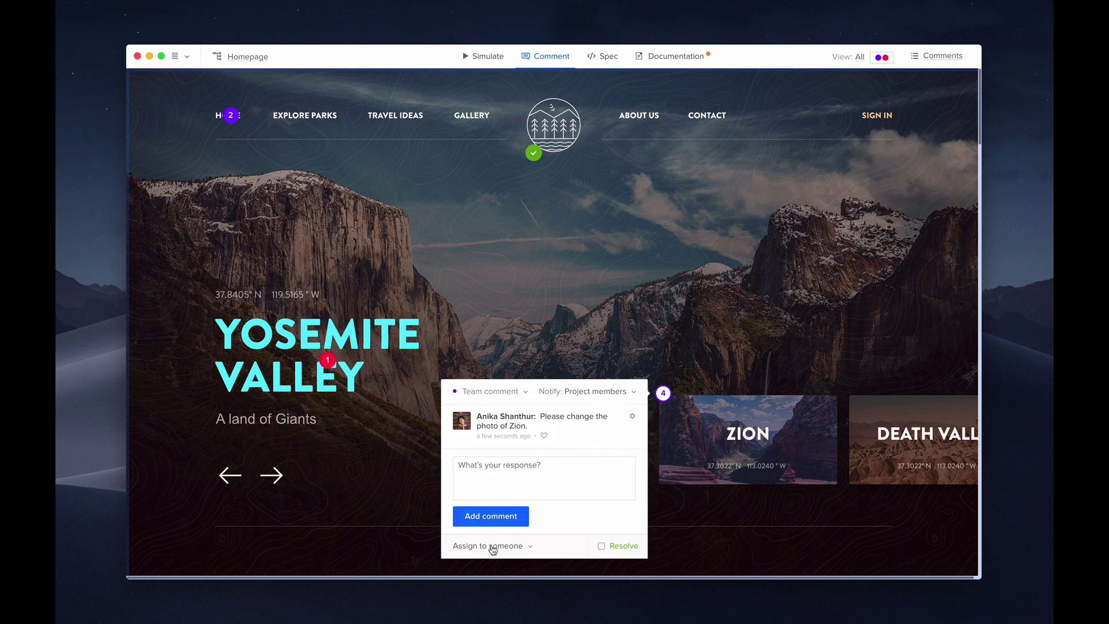
key(Escape)
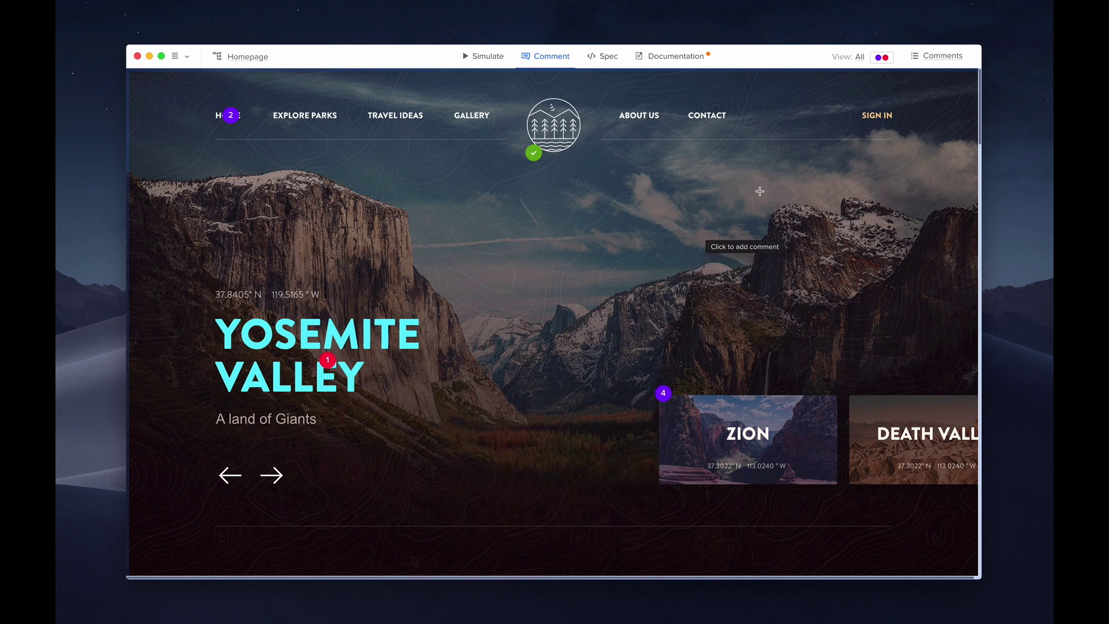
- Toggle the Team comment filter off and on, close the filters, and enter Spec mode
click(925, 58)
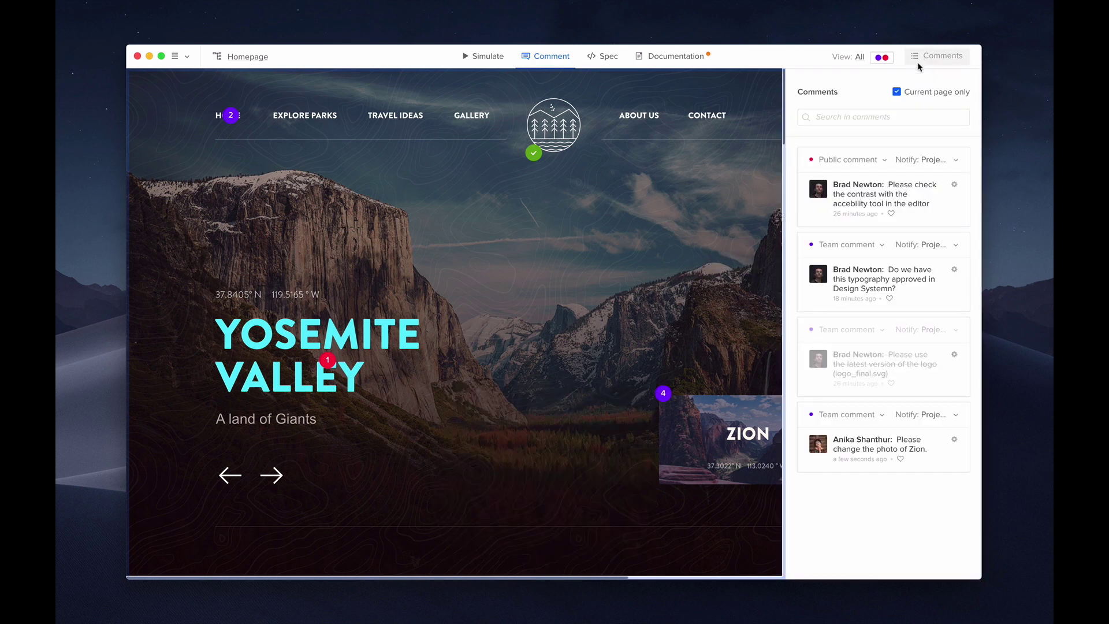
click(859, 58)
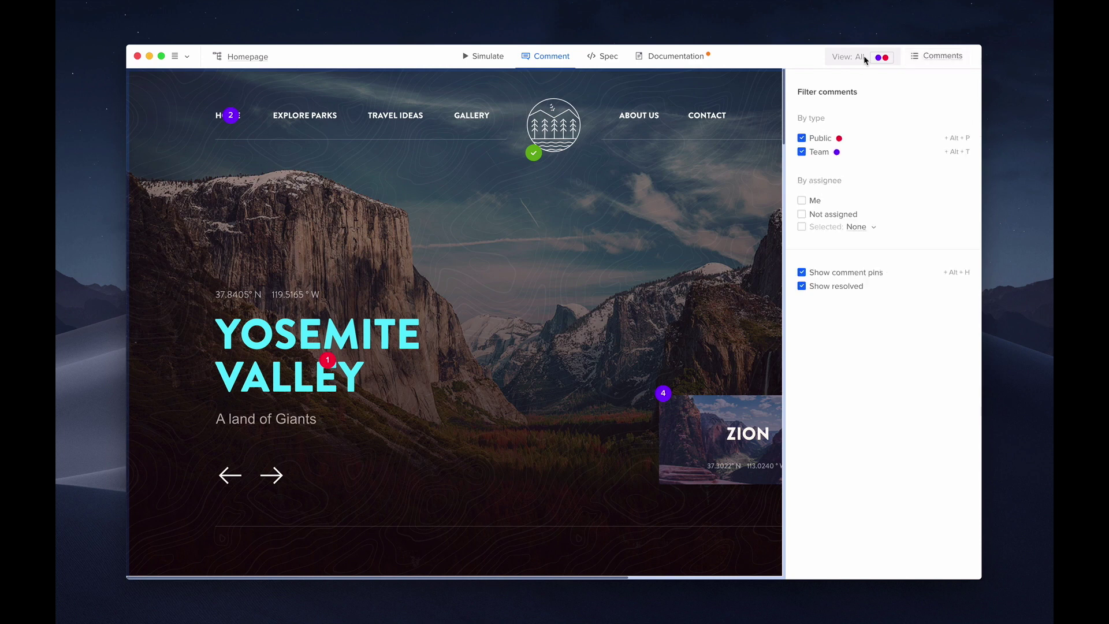
click(802, 152)
click(801, 152)
click(839, 58)
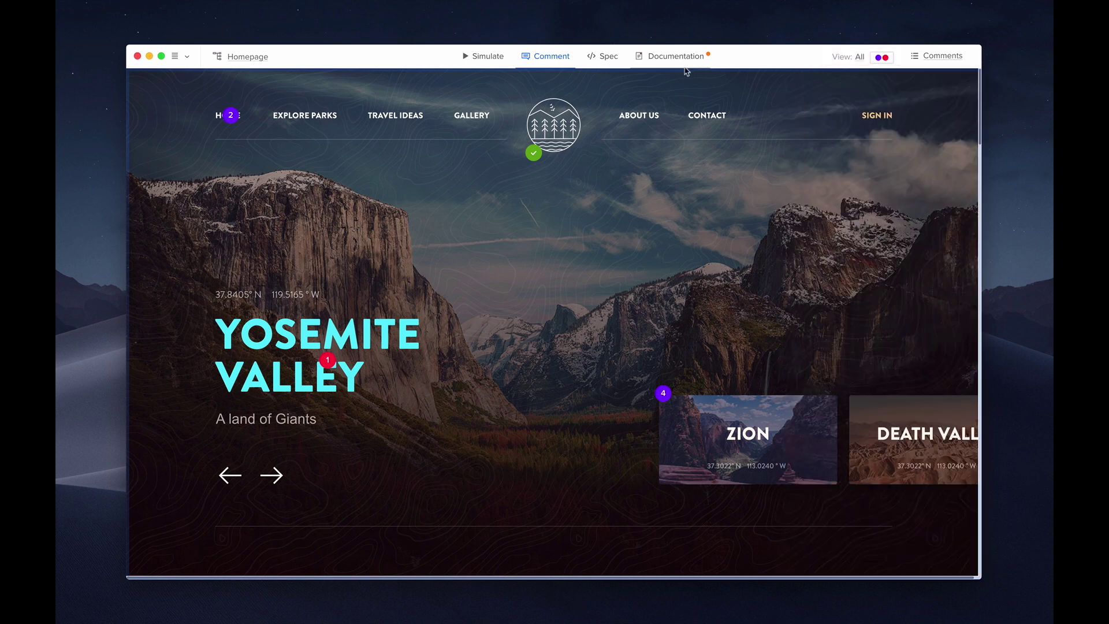
click(610, 63)
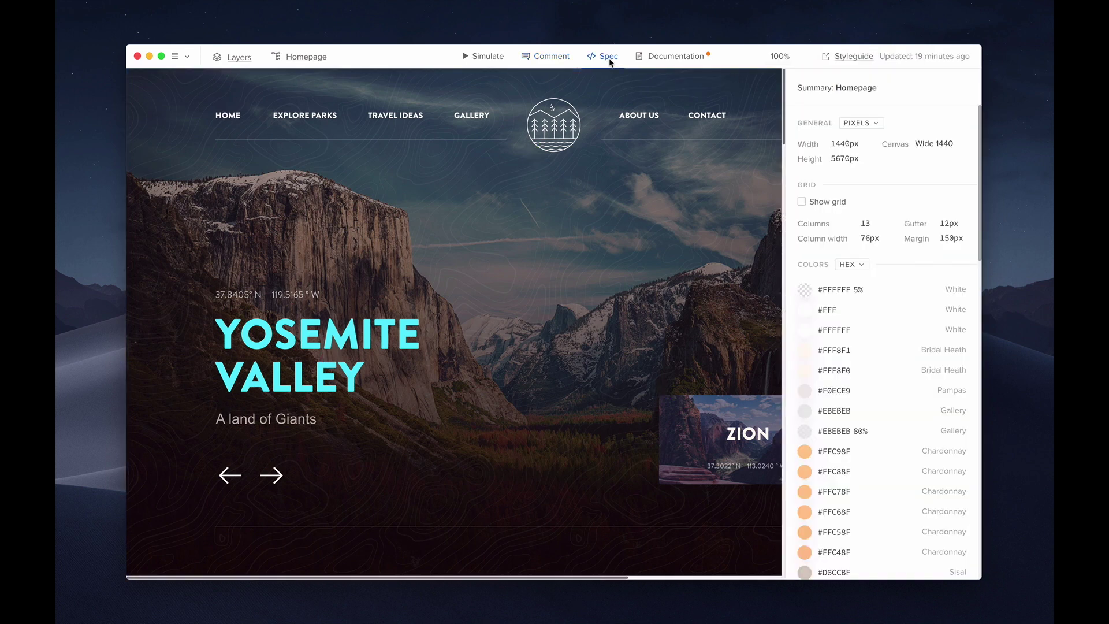
- Zoom the spec preview to 75%, keep pixel units, and toggle the layout grid on and off
click(759, 57)
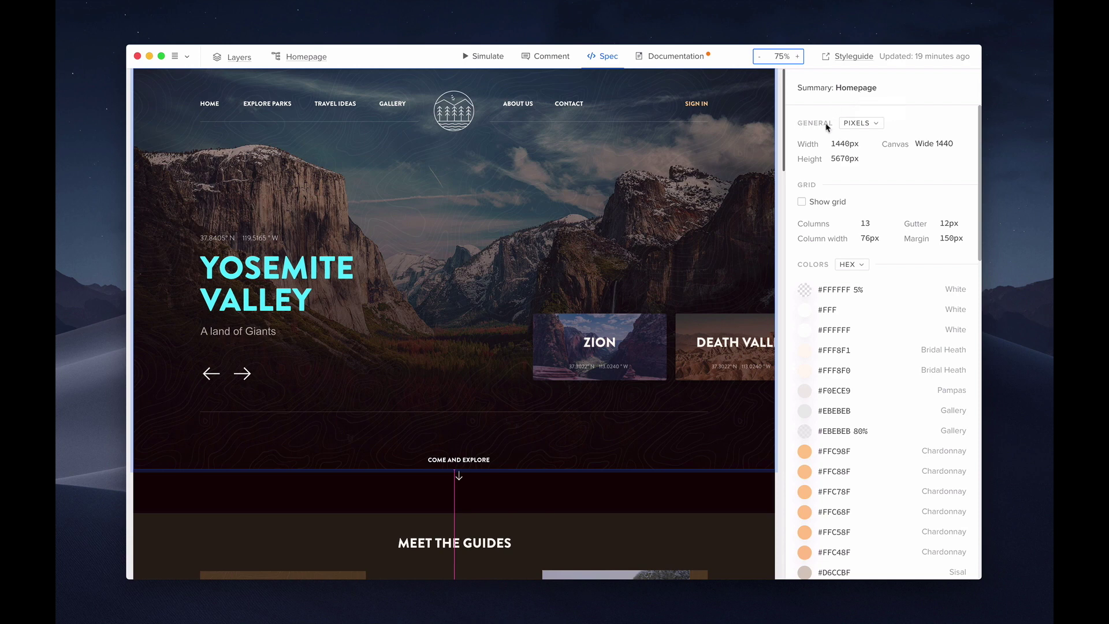
click(848, 125)
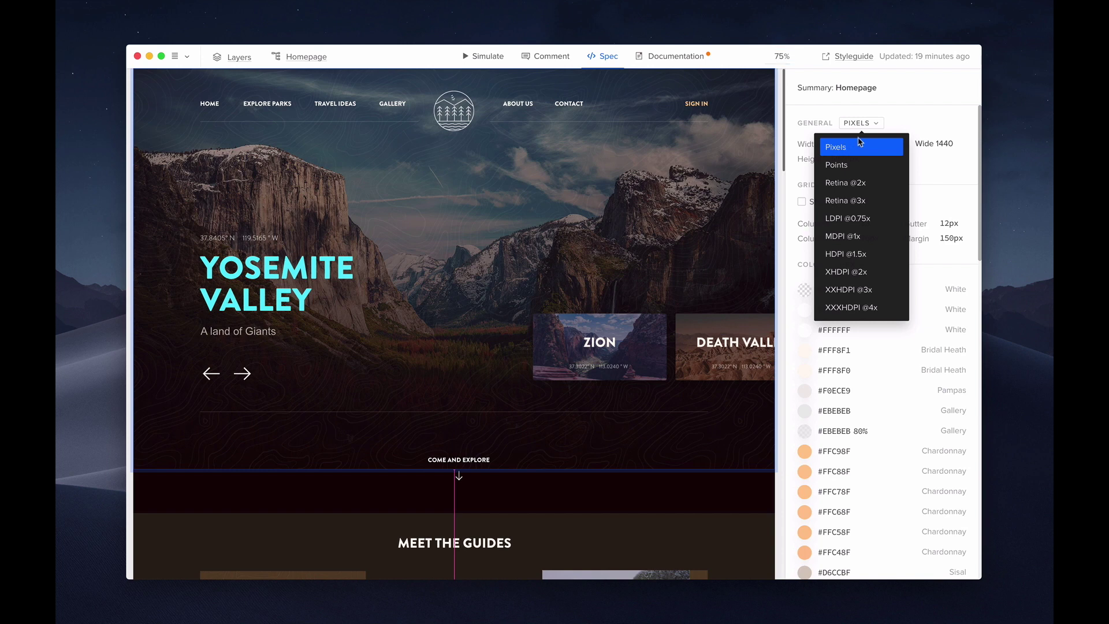
click(903, 123)
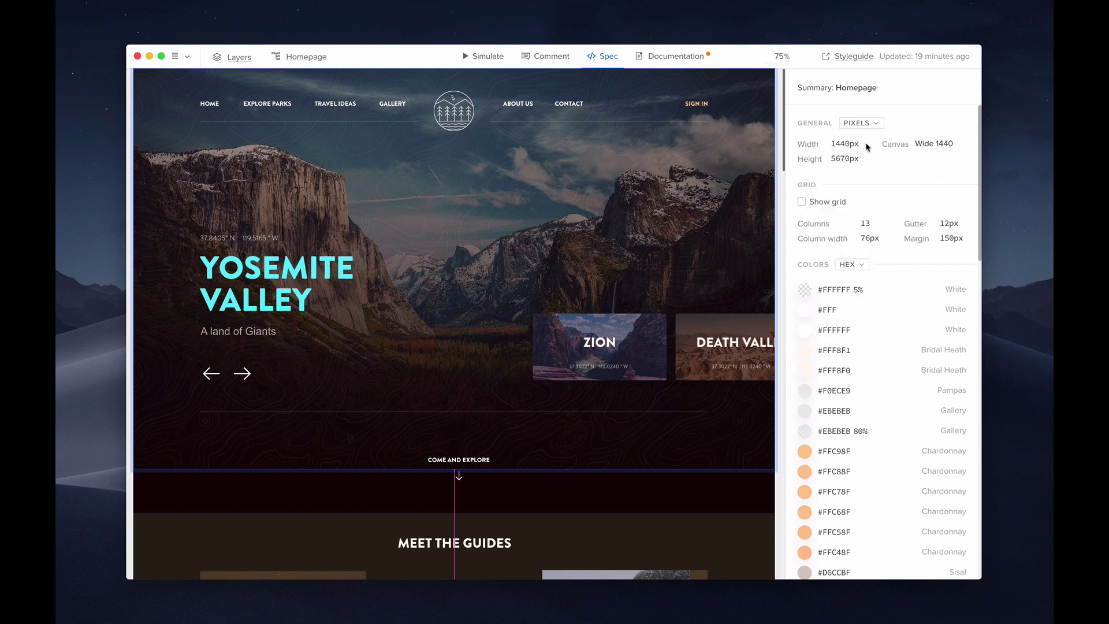
click(801, 202)
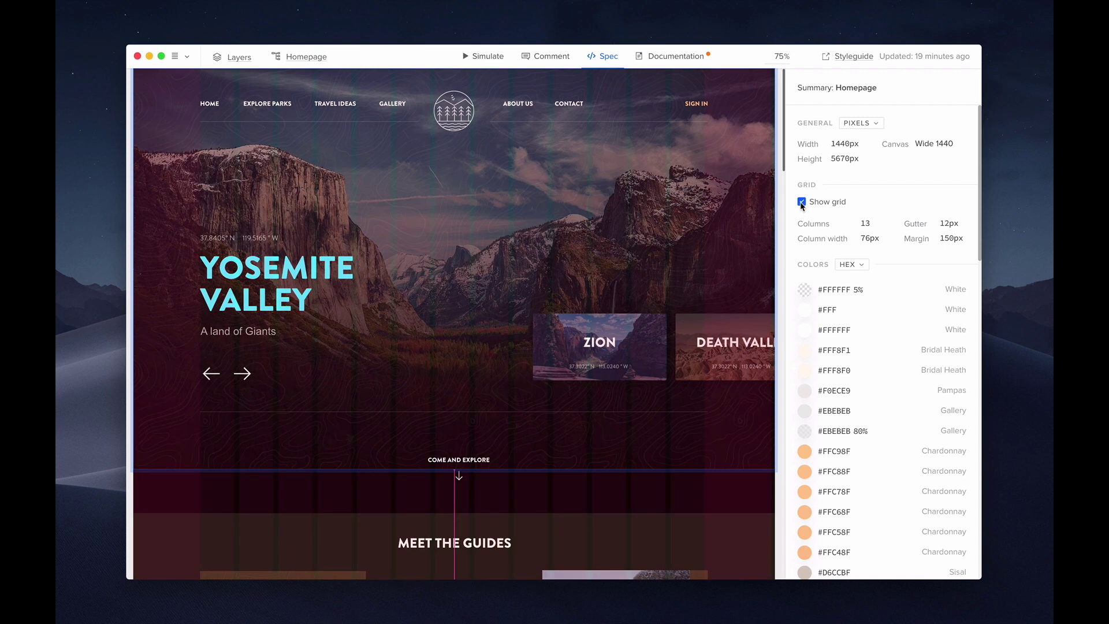
click(801, 202)
- Keep colours in HEX and review the Colors and Typography specs
scroll(840, 246, down, 3)
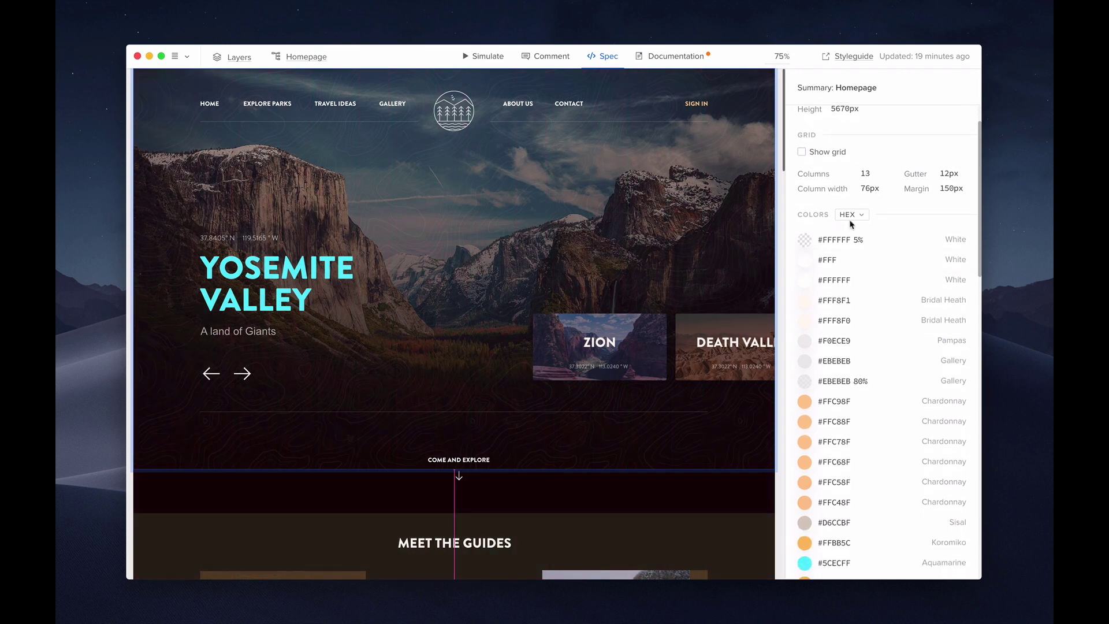
click(850, 215)
click(847, 236)
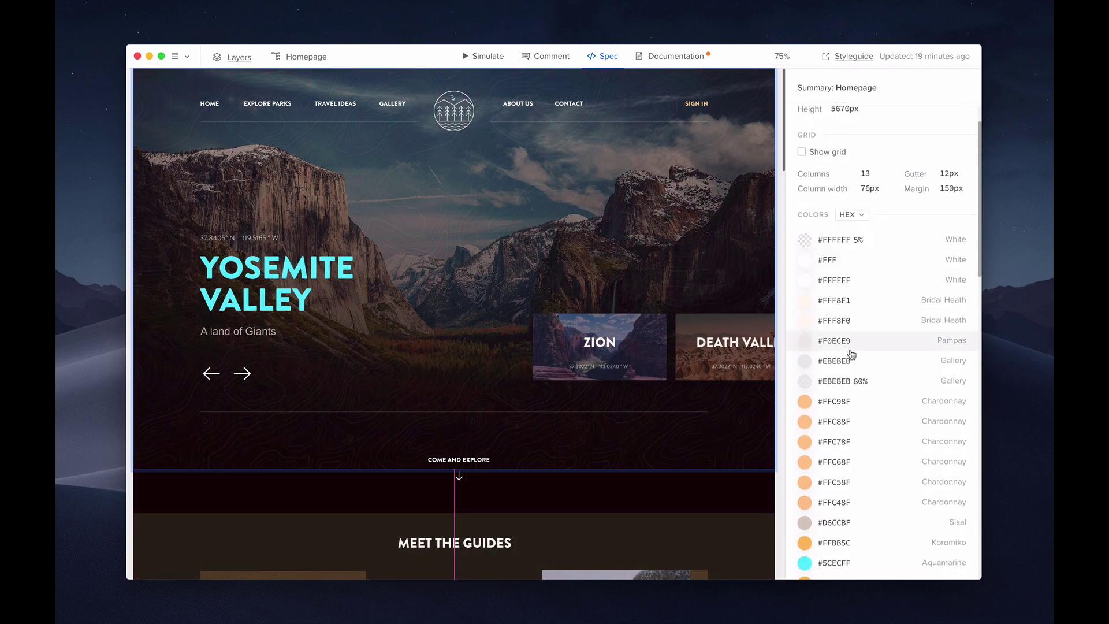
scroll(851, 346, down, 5)
scroll(852, 353, down, 10)
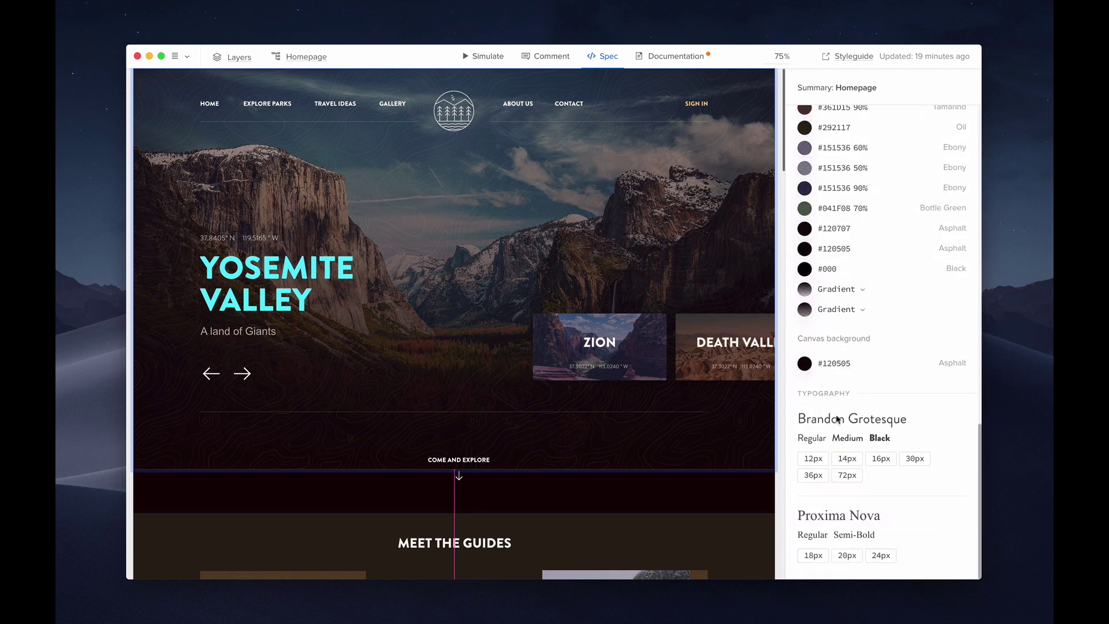
scroll(838, 418, up, 15)
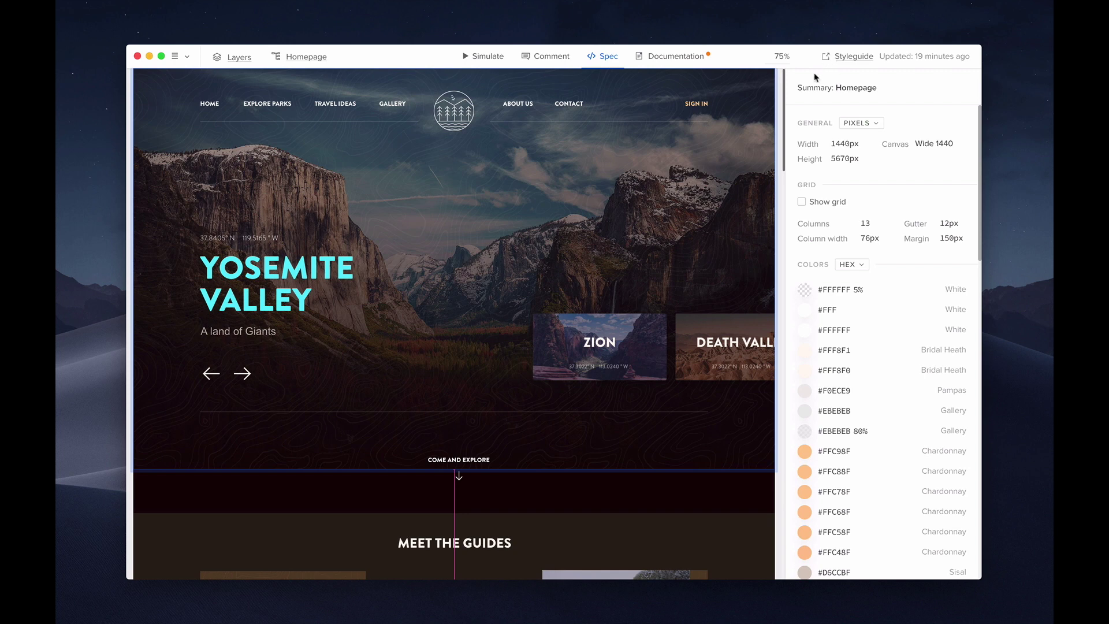
- Inspect the Sign in text's specs and copy its CSS code
click(693, 107)
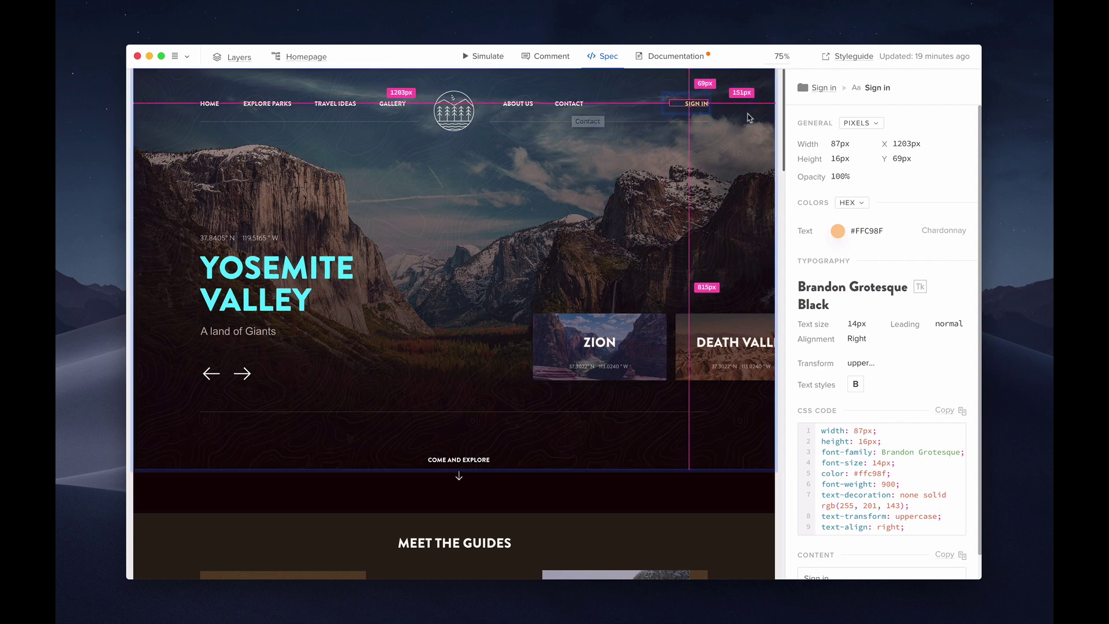
click(860, 122)
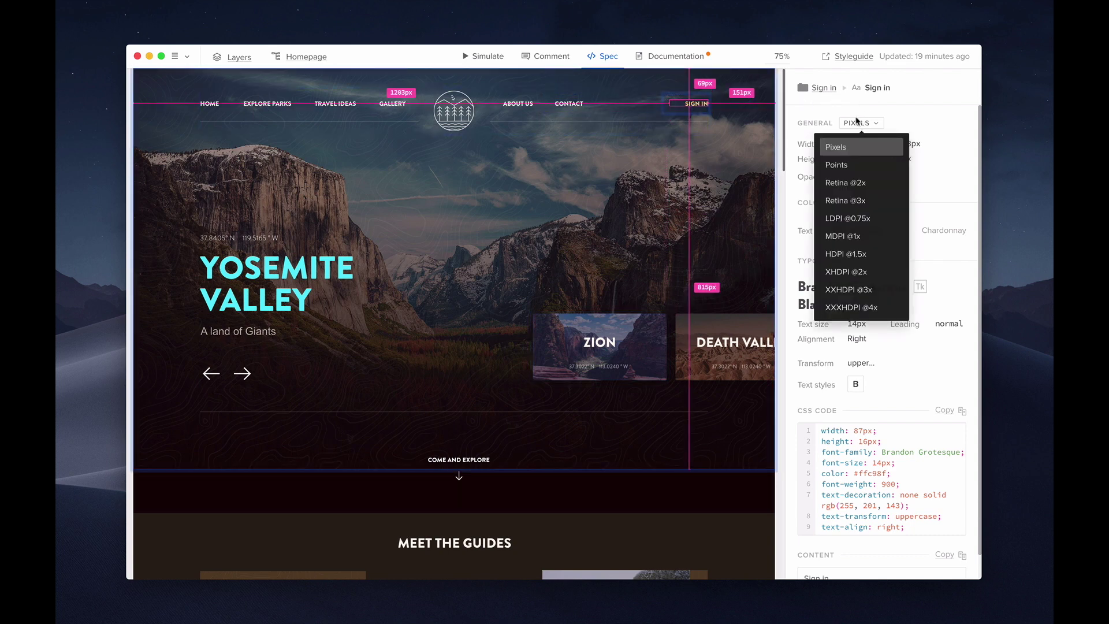
click(858, 123)
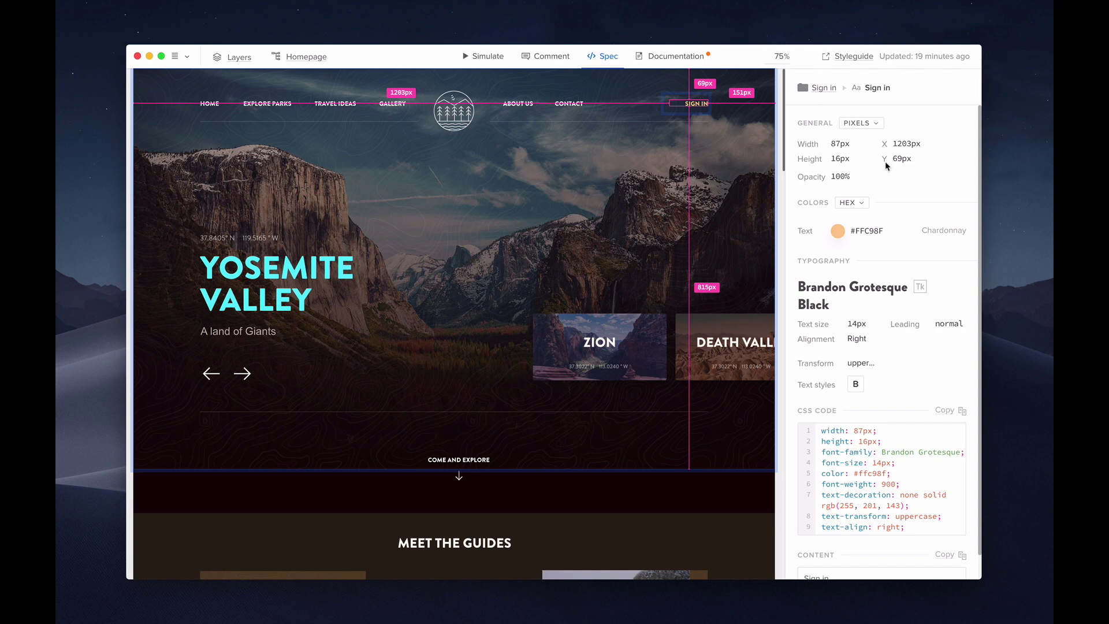
scroll(842, 182, down, 1)
click(847, 190)
click(844, 213)
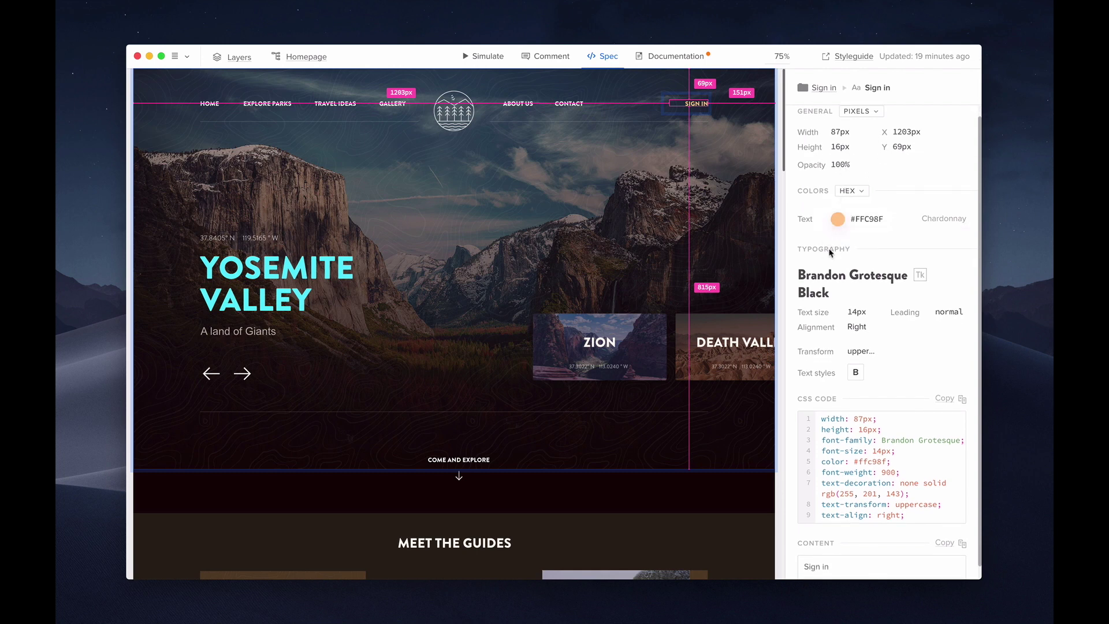
scroll(843, 220, down, 1)
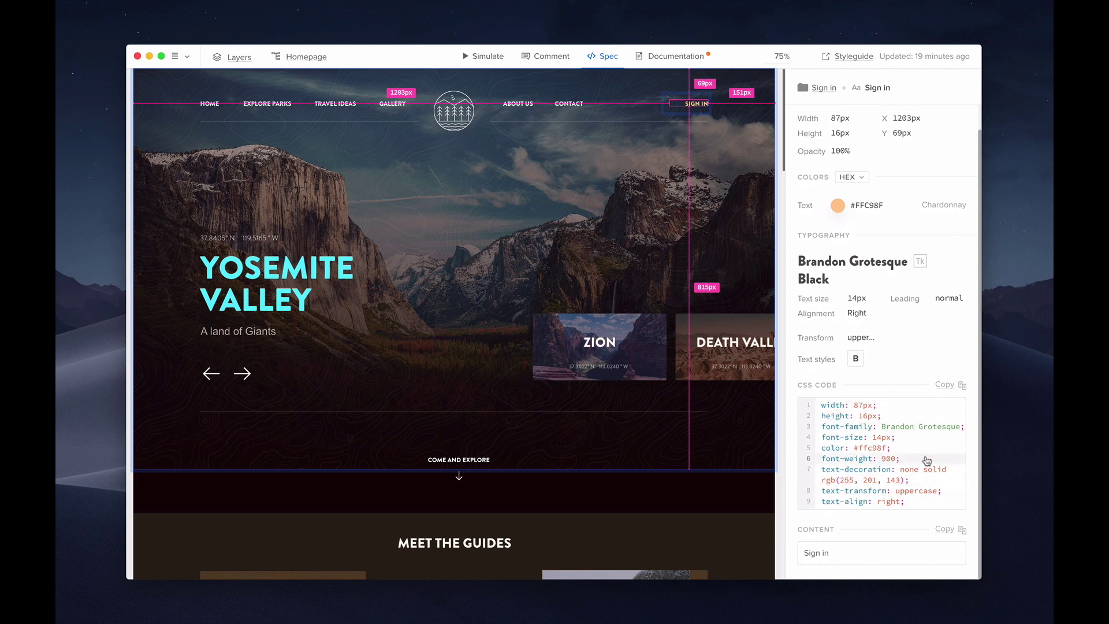
click(959, 387)
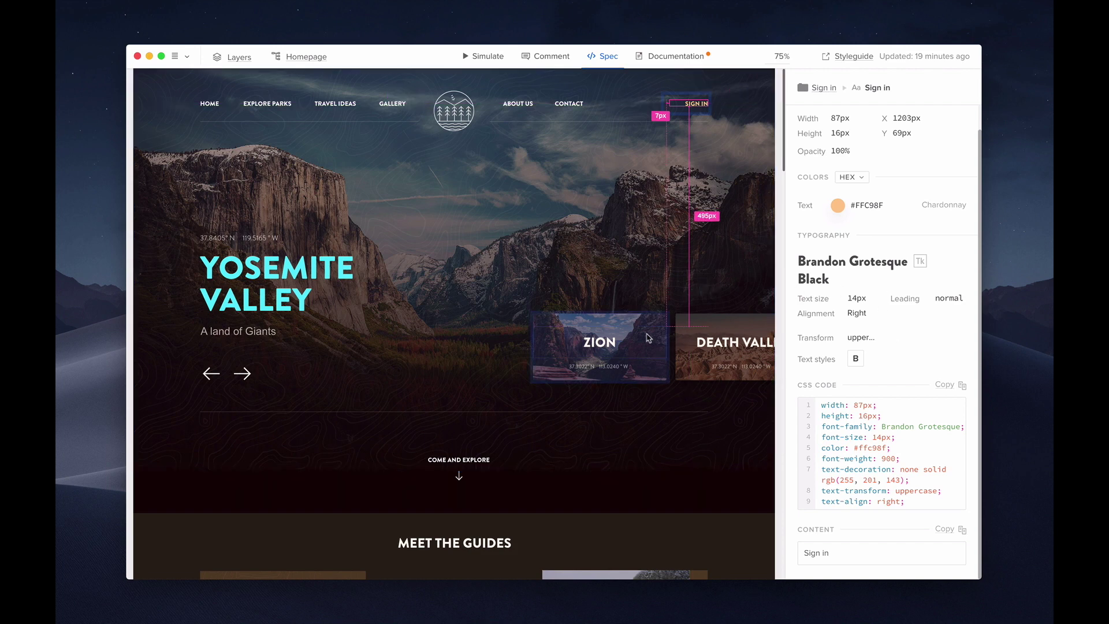
- Check the Zion card box's spacing, then switch to Documentation mode
click(664, 318)
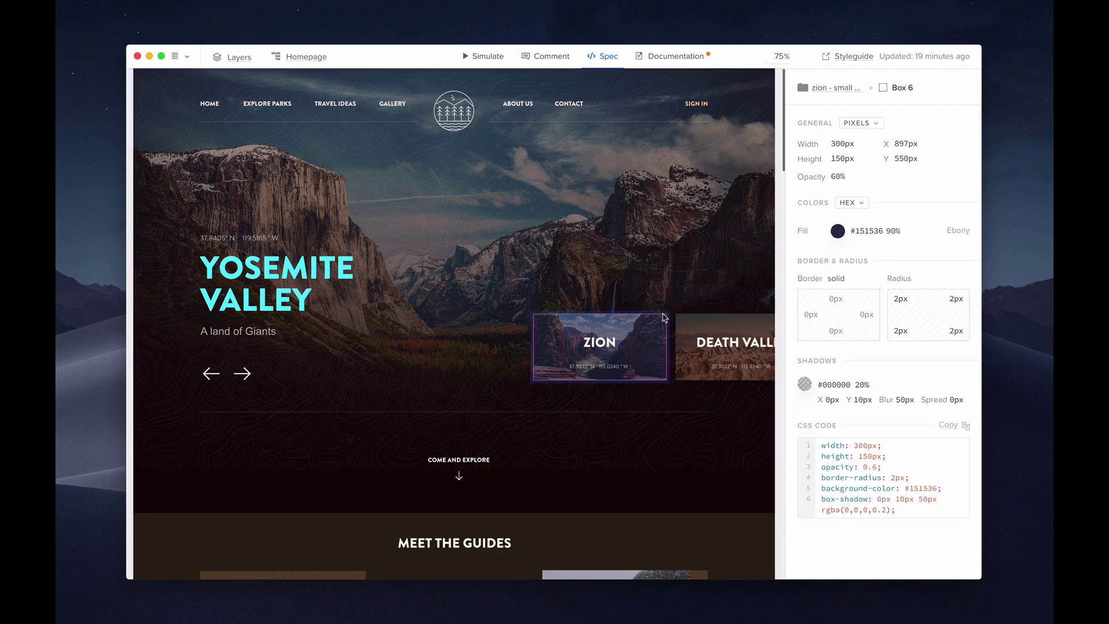
mouse_move(736, 249)
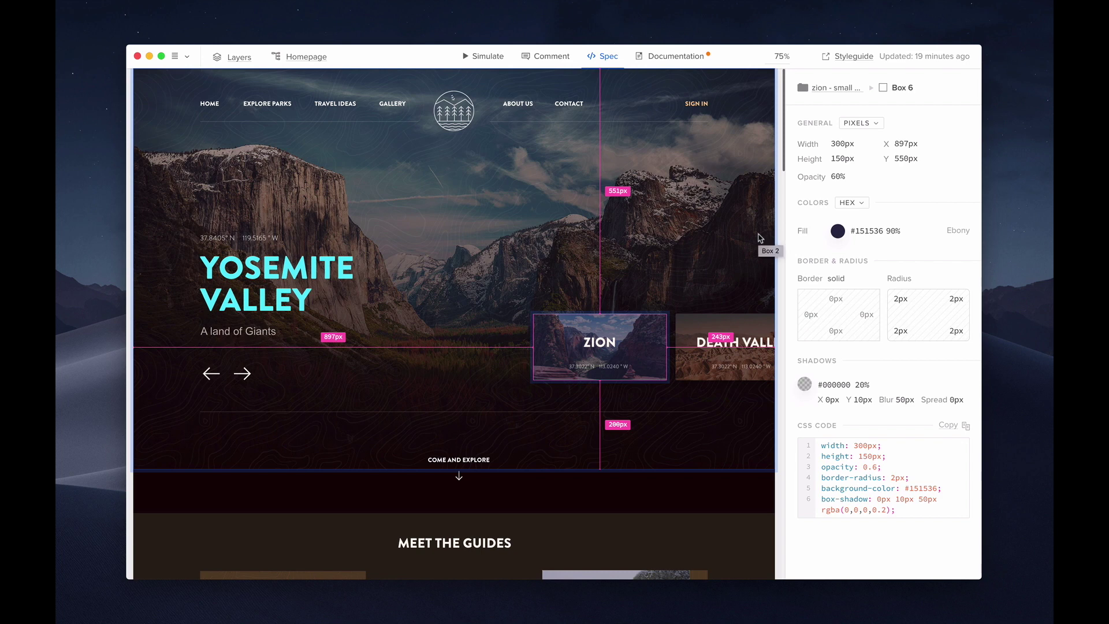
mouse_move(687, 87)
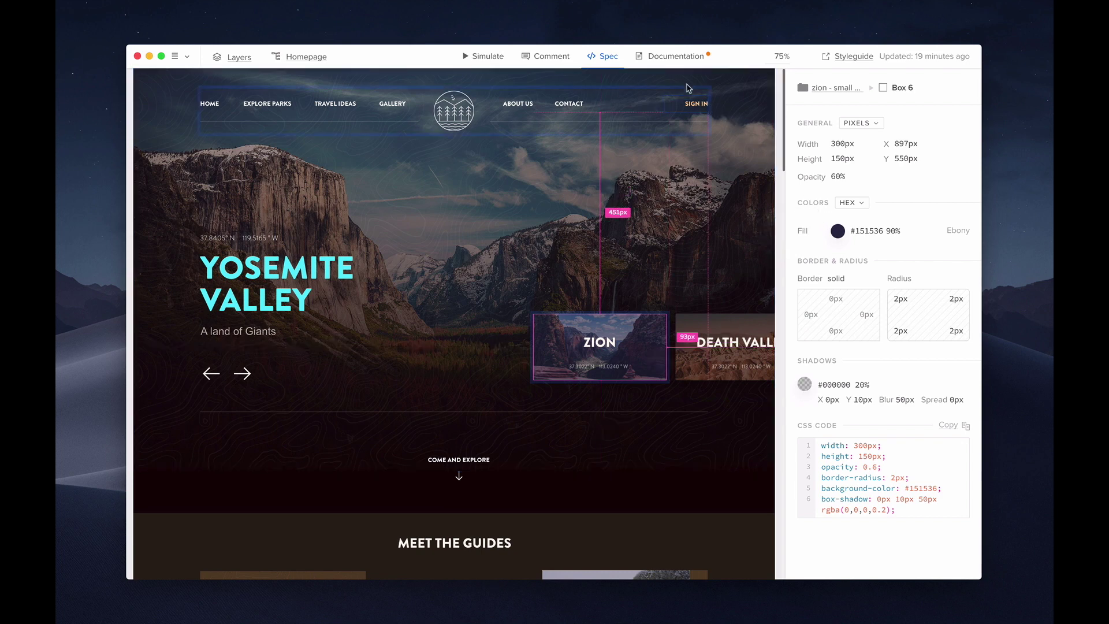
click(671, 62)
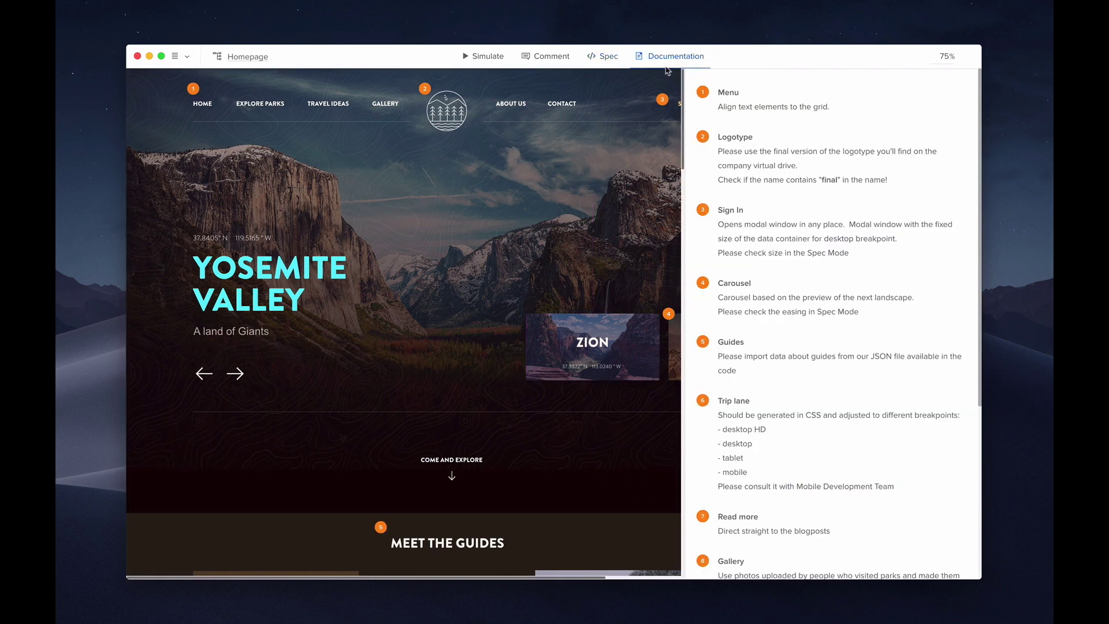
mouse_move(707, 91)
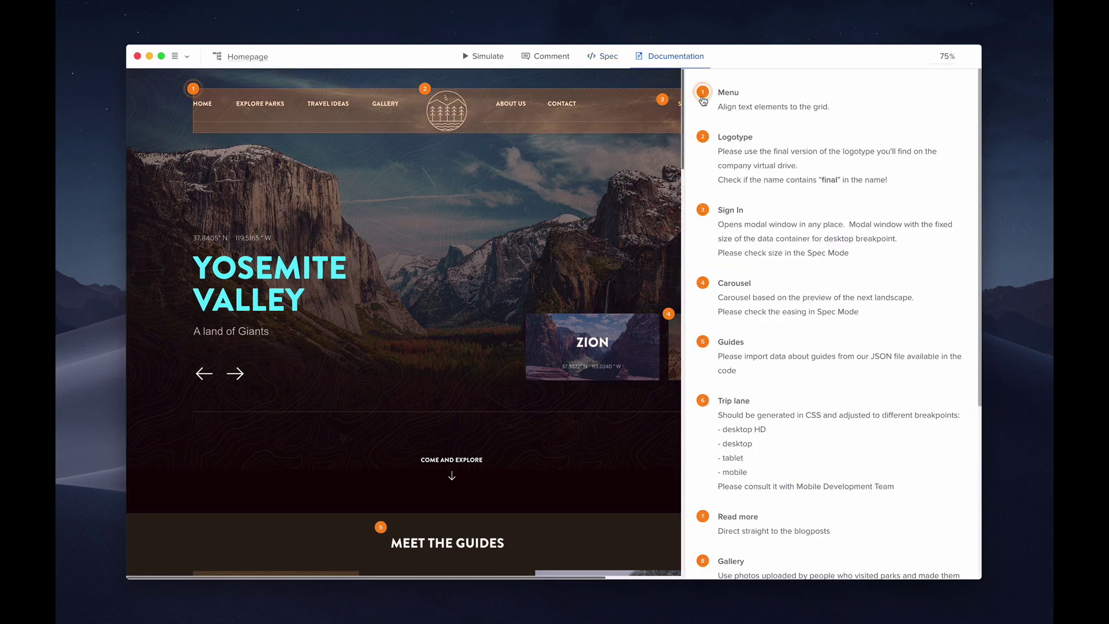
mouse_move(702, 141)
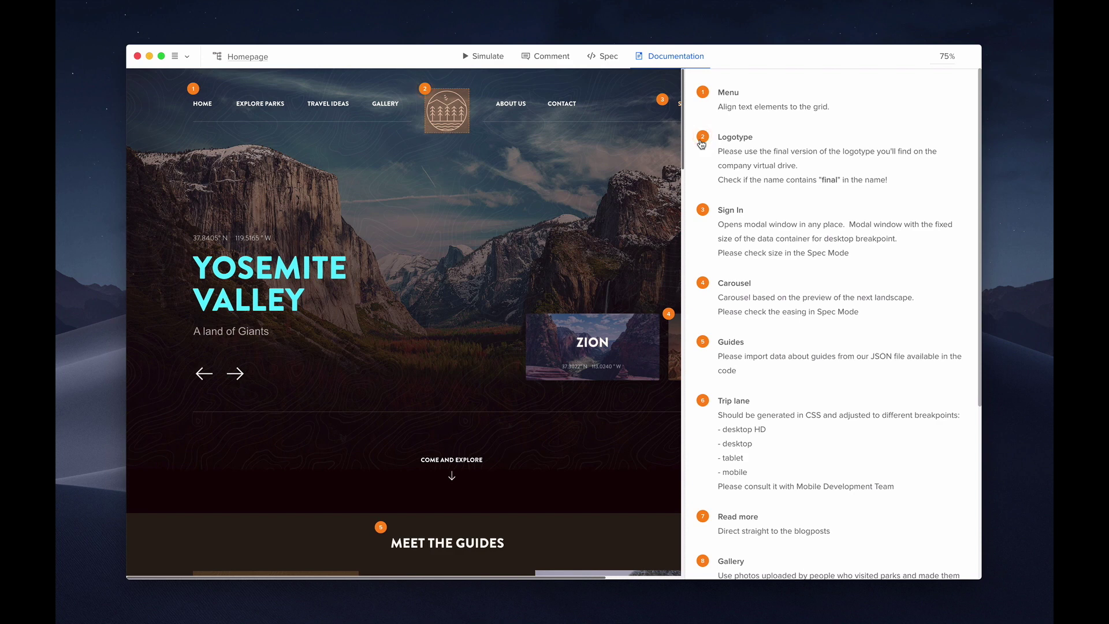